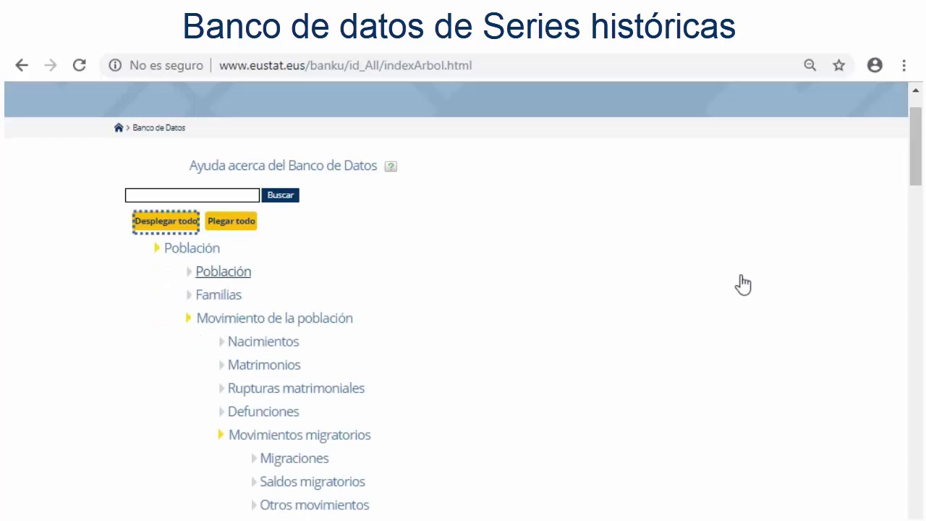
Open the Estadística municipal de habitantes table of Población by territorial areas, large age groups and sex, and check its detailed information.
left_click(226, 274)
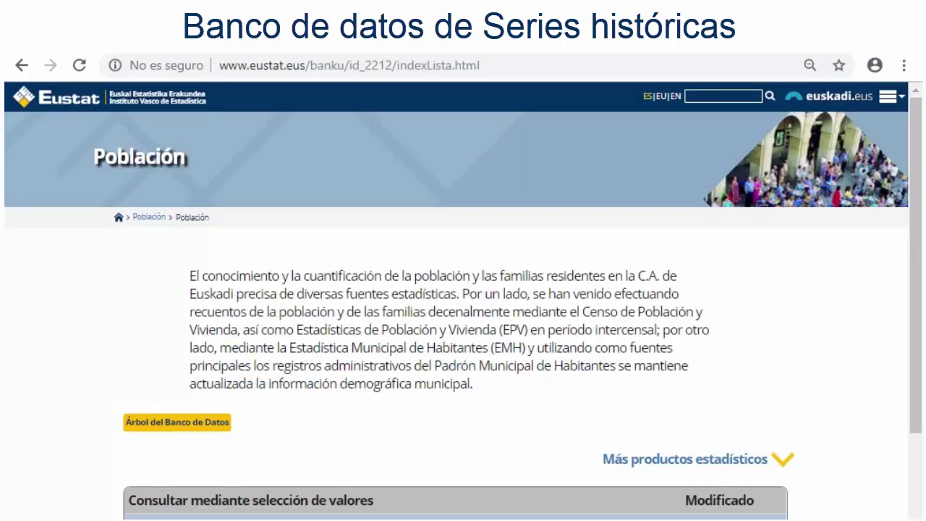
scroll(463, 296, "down", 5)
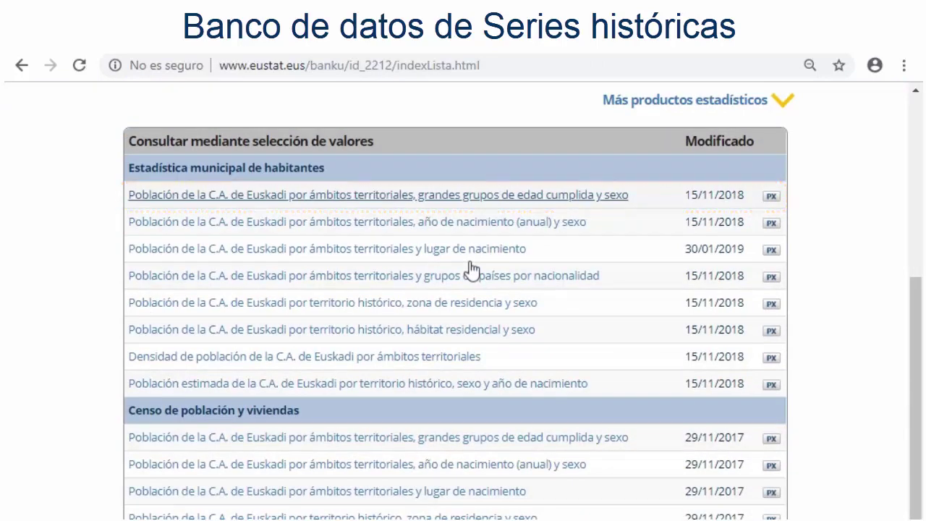
left_click(576, 196)
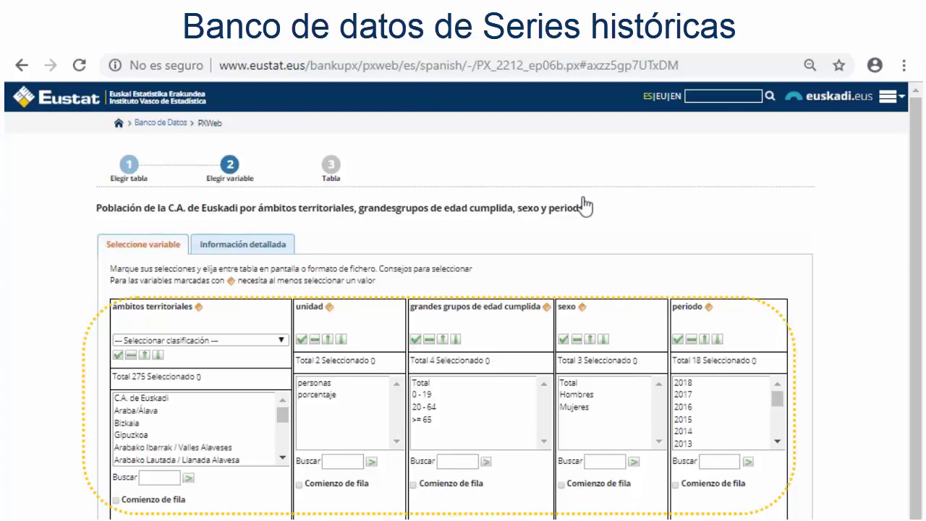
left_click(262, 245)
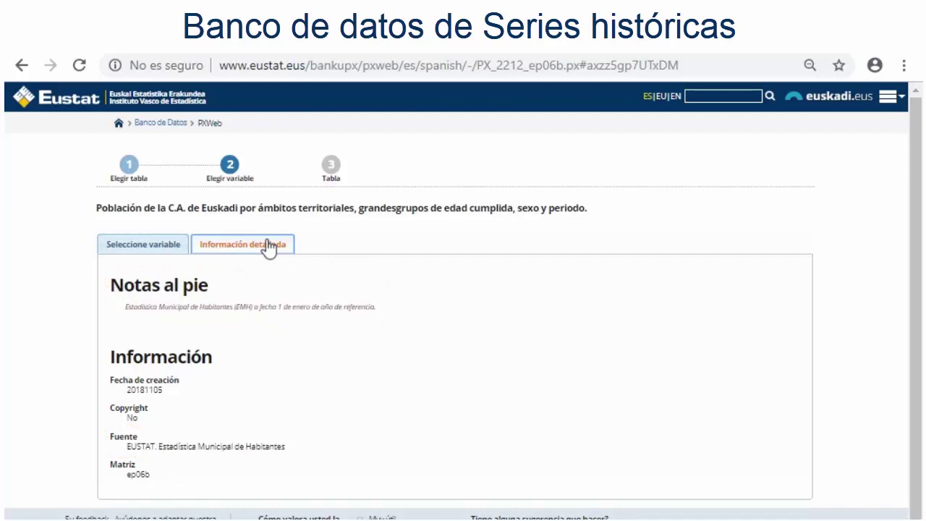
left_click(176, 248)
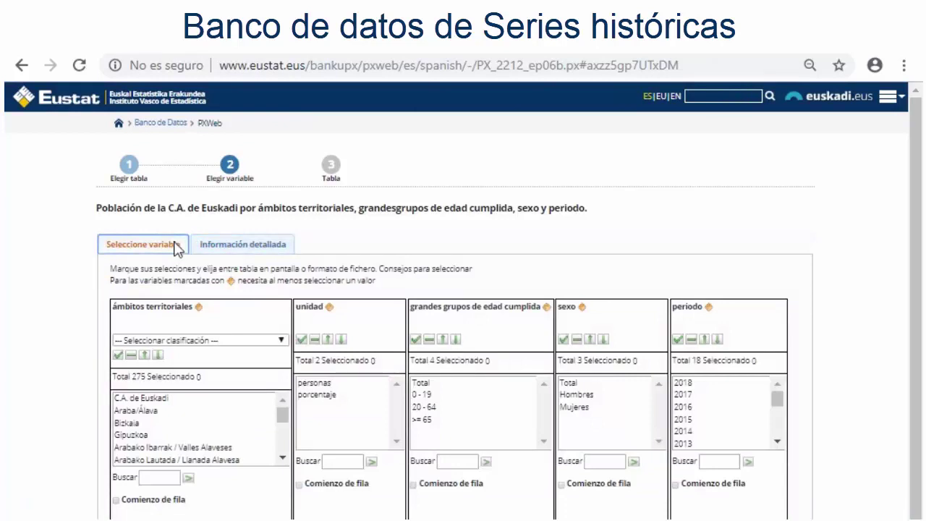
Select C.A. de Euskadi, personas, Total for age groups, Total for sexo and 2018 as the table's variable values.
left_click(178, 398)
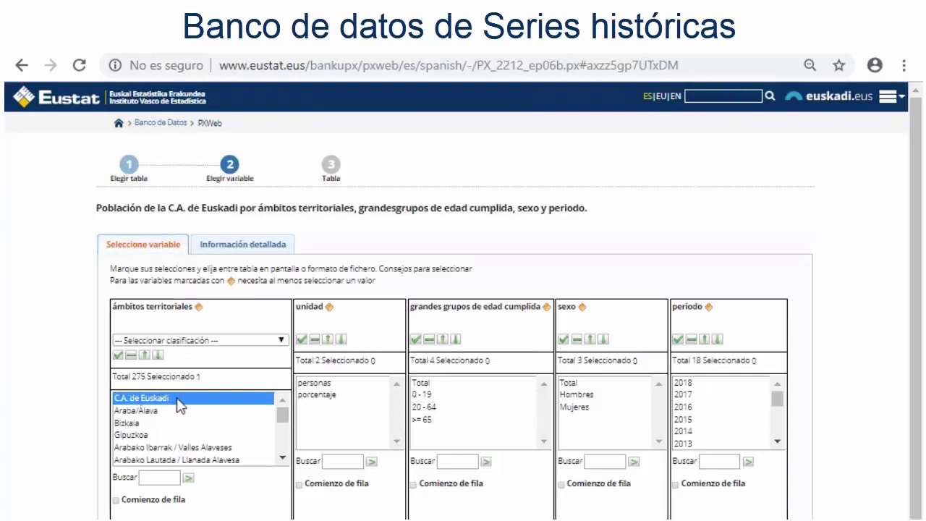
left_click(311, 384)
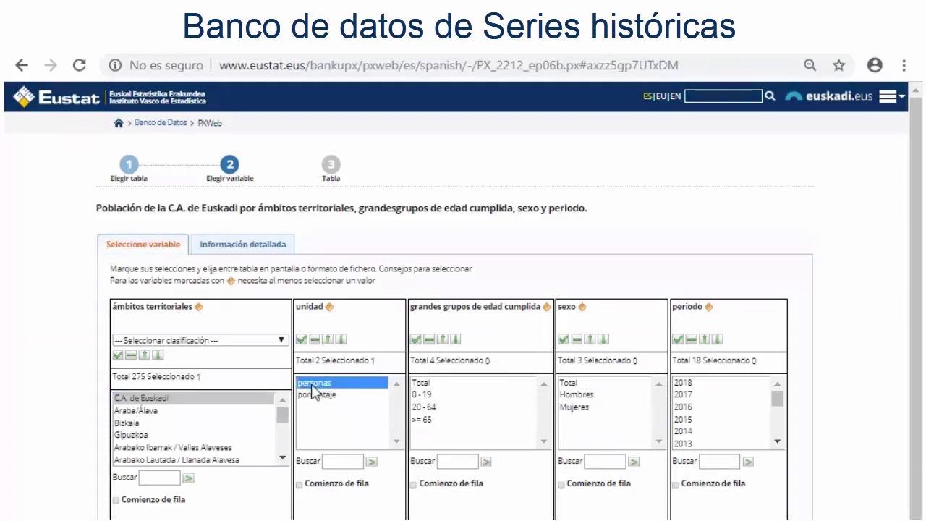
left_click(419, 382)
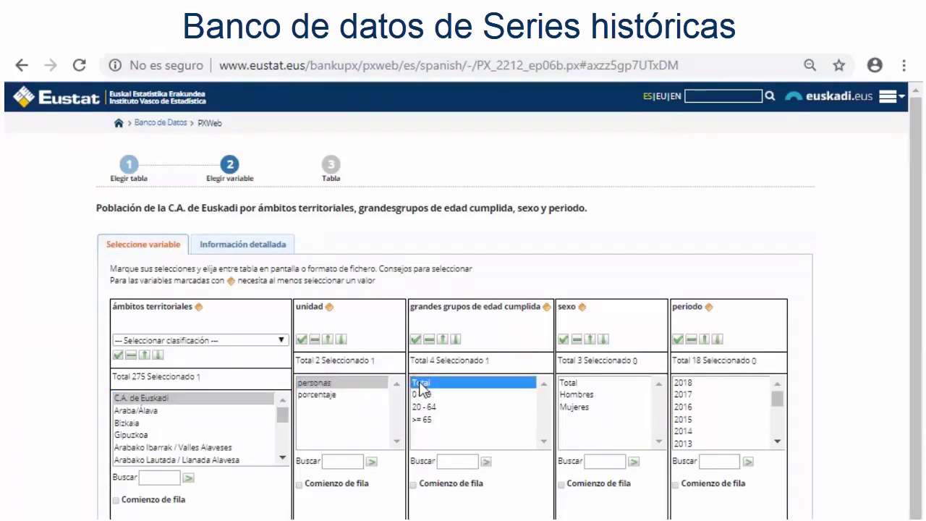
left_click(585, 383)
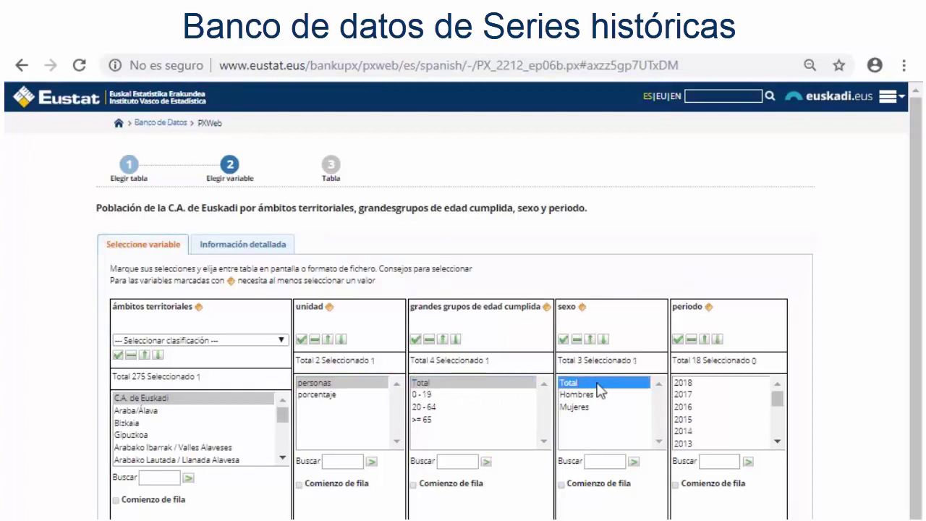
left_click(705, 383)
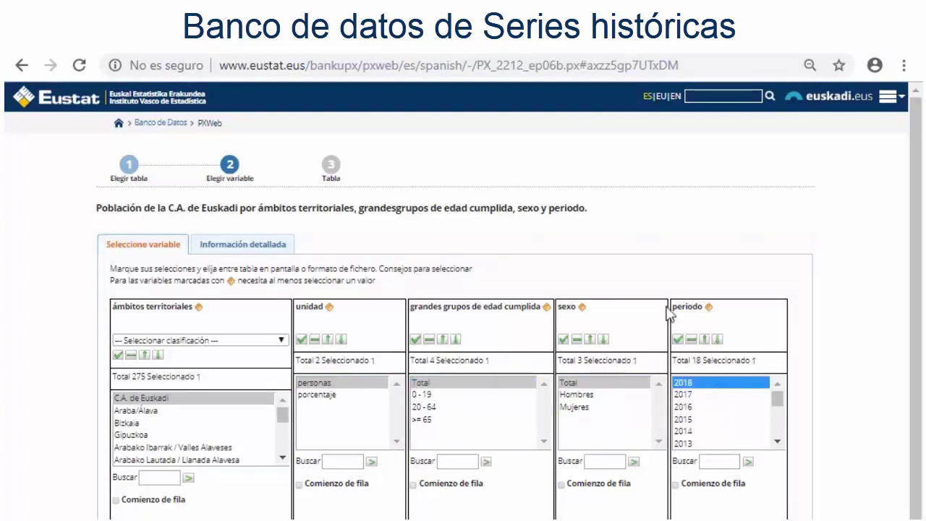
Generate the table on screen with Tabla en pantalla, presentación 1, and dismiss its footnotes.
scroll(467, 267, "down", 1)
scroll(466, 268, "down", 3)
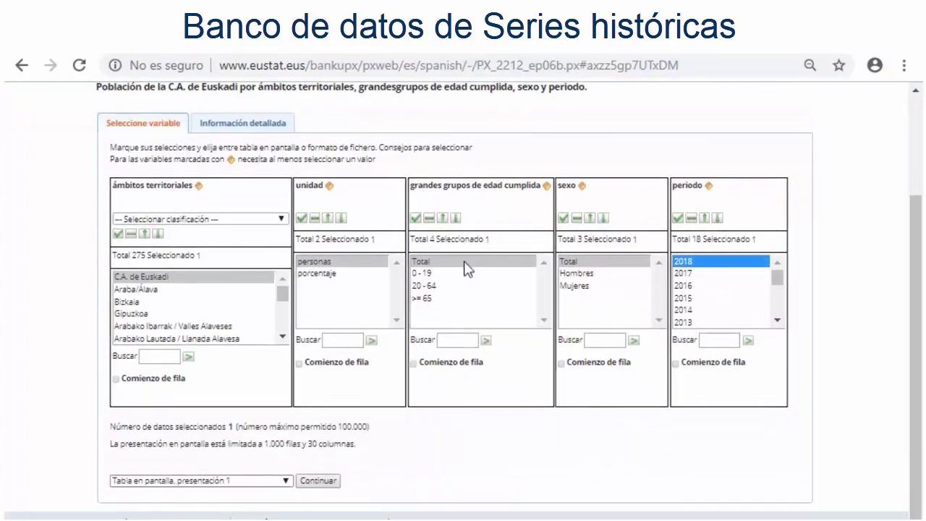
left_click(286, 480)
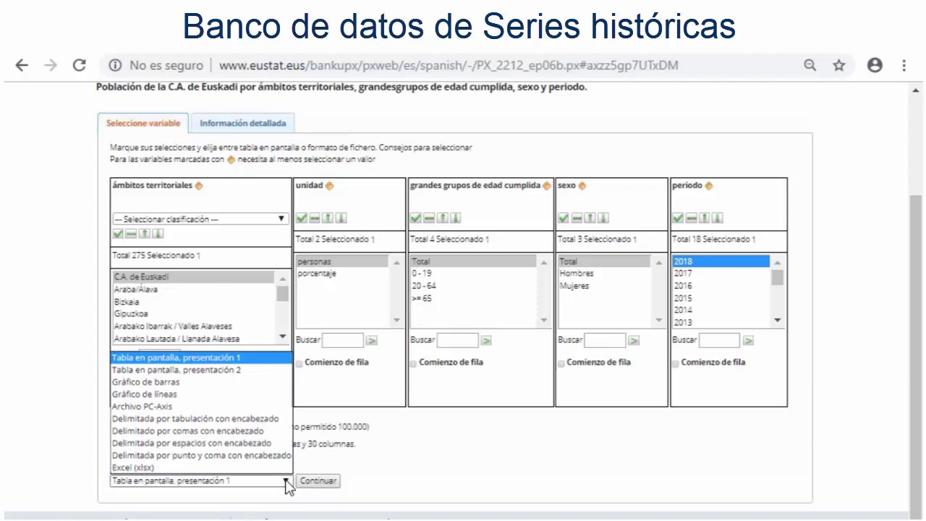
left_click(286, 479)
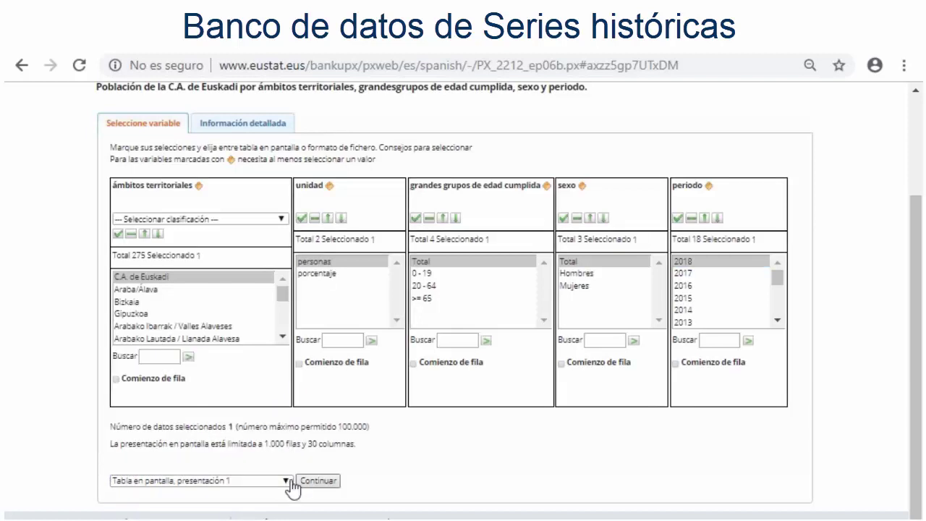
left_click(314, 483)
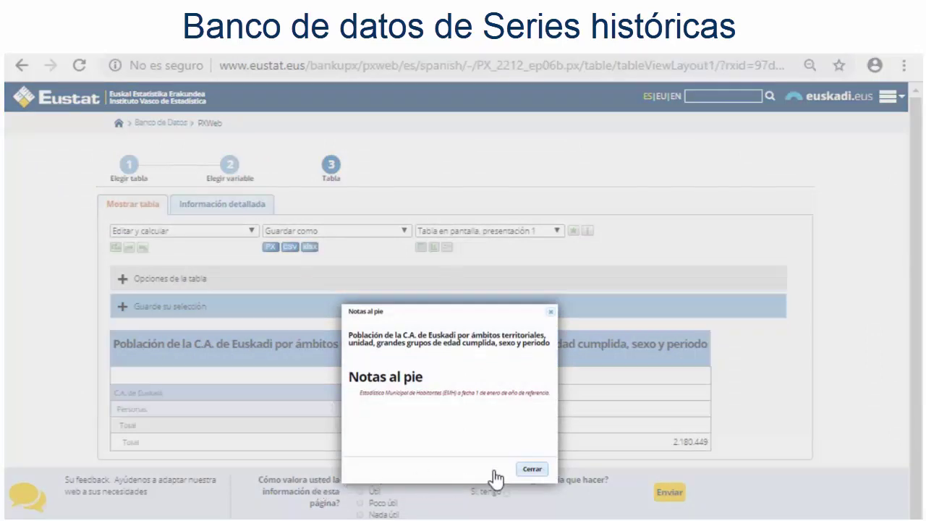
left_click(532, 471)
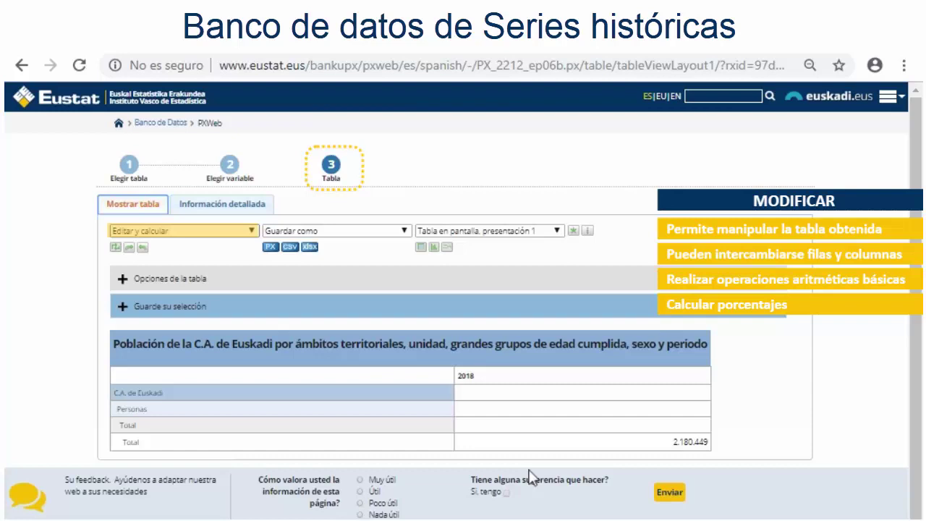
Review the operations available for editing and calculating, the file formats for saving, and the display types for the table.
left_click(251, 231)
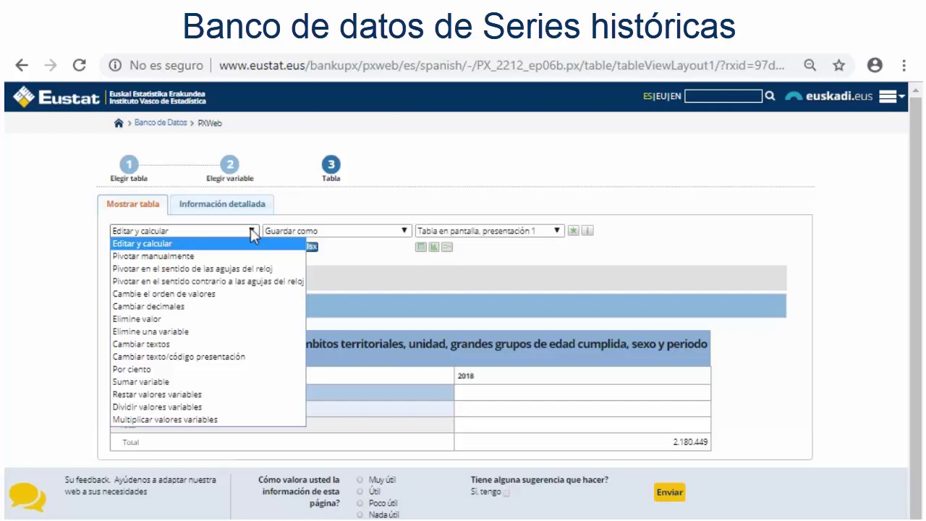
left_click(251, 231)
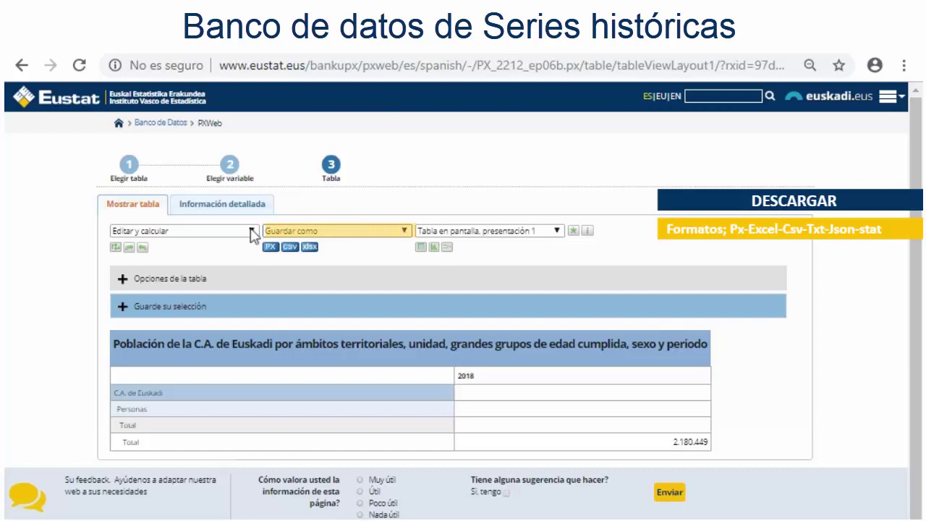
left_click(403, 231)
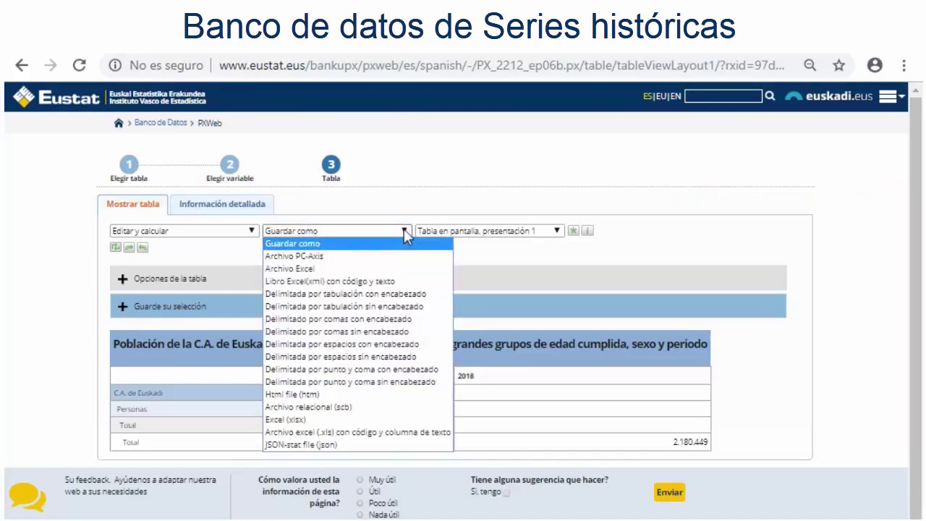
left_click(405, 230)
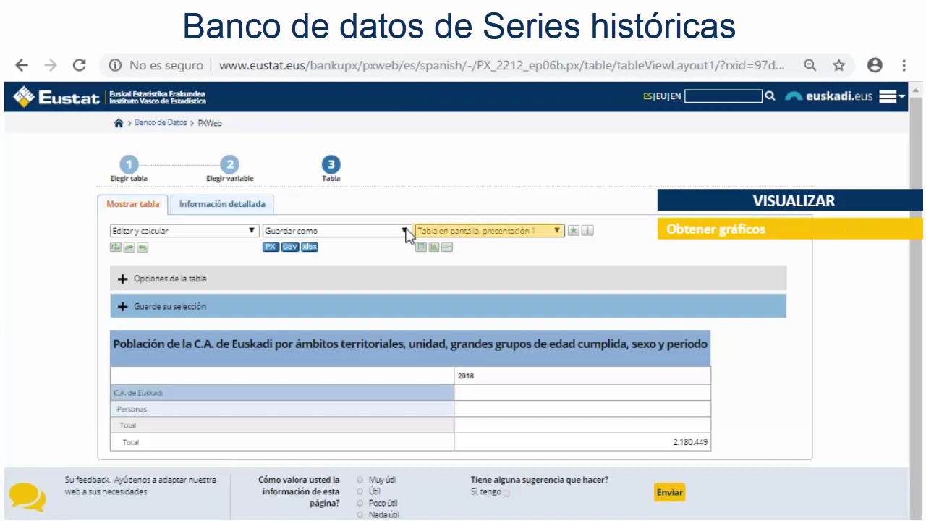
left_click(559, 230)
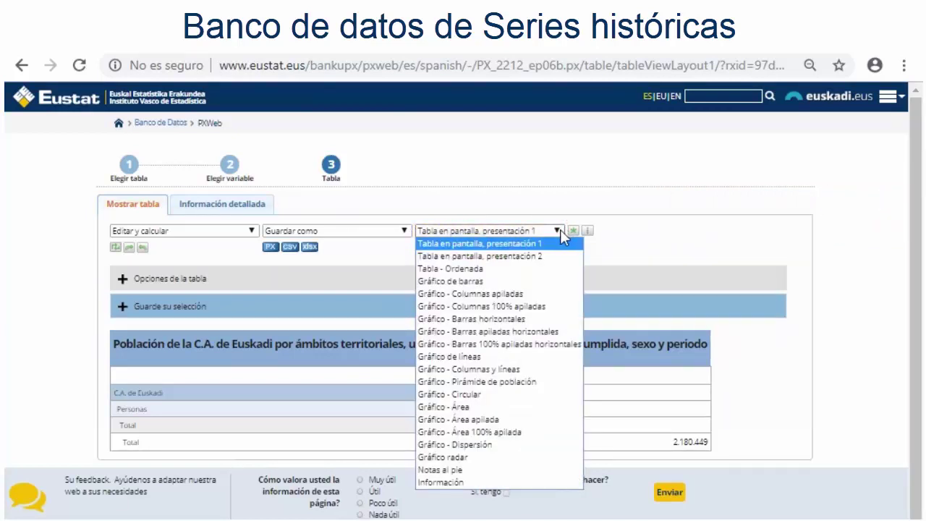
left_click(559, 229)
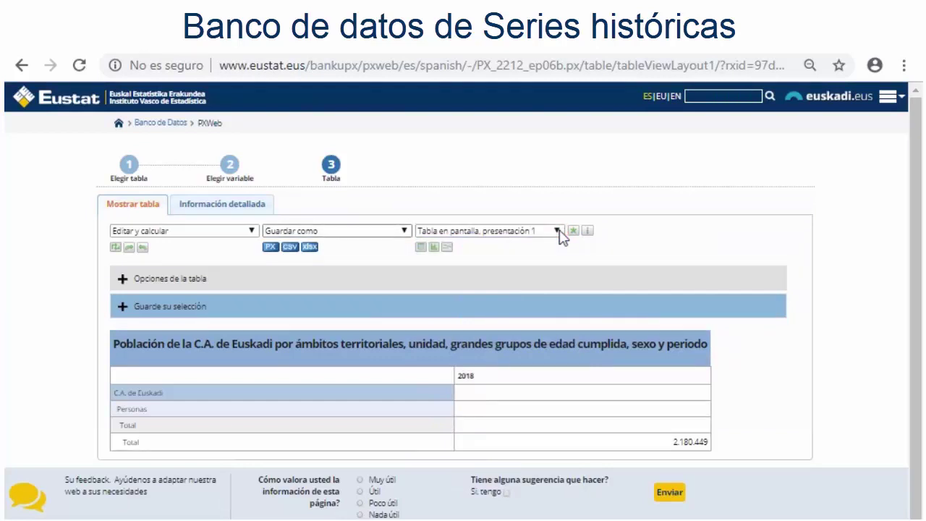
Save the table to the computer as an Archivo PC-Axis file.
left_click(404, 230)
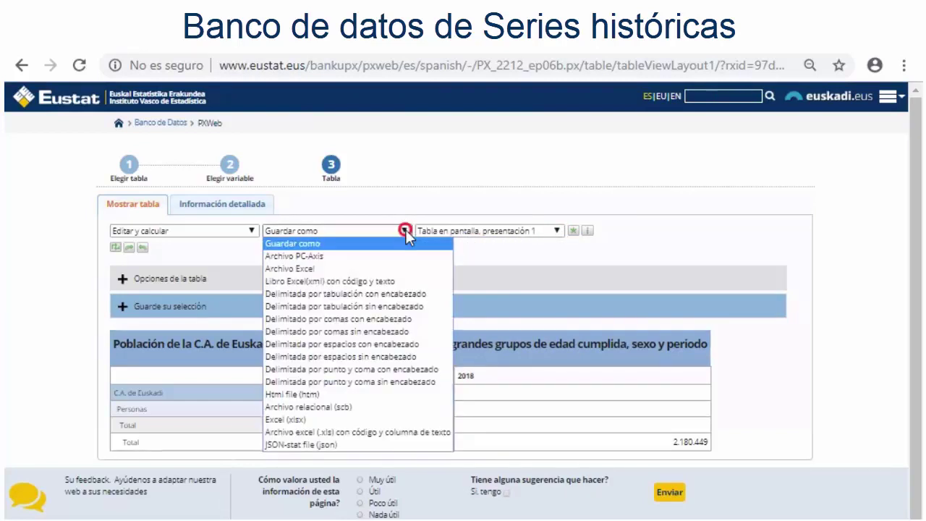
key("Down")
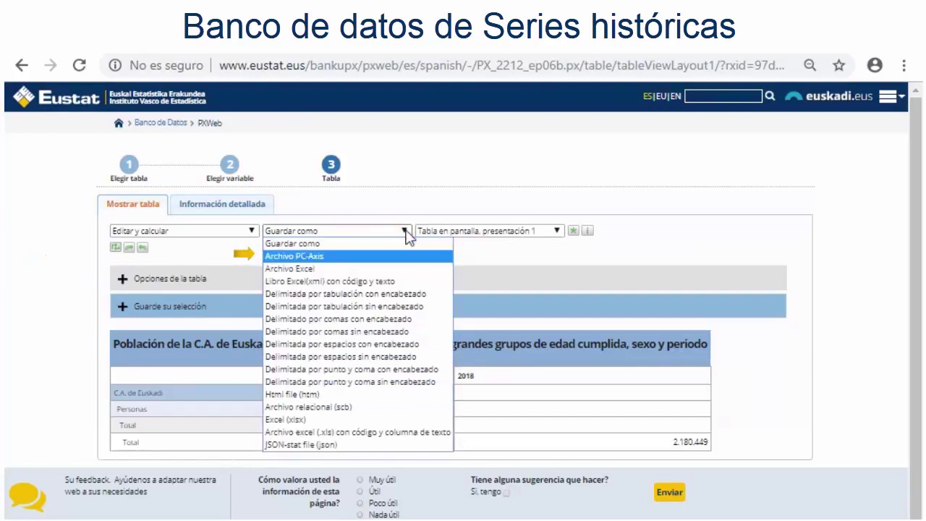
left_click(382, 258)
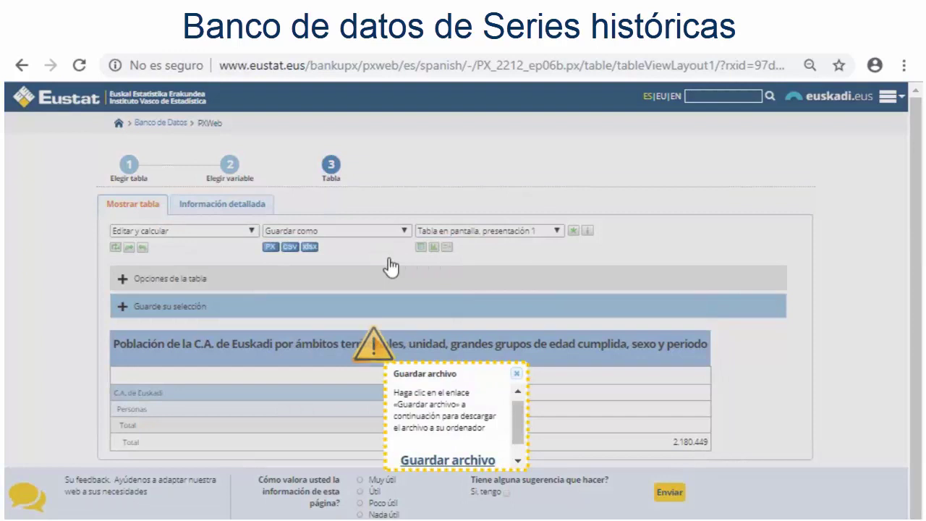
left_click(483, 464)
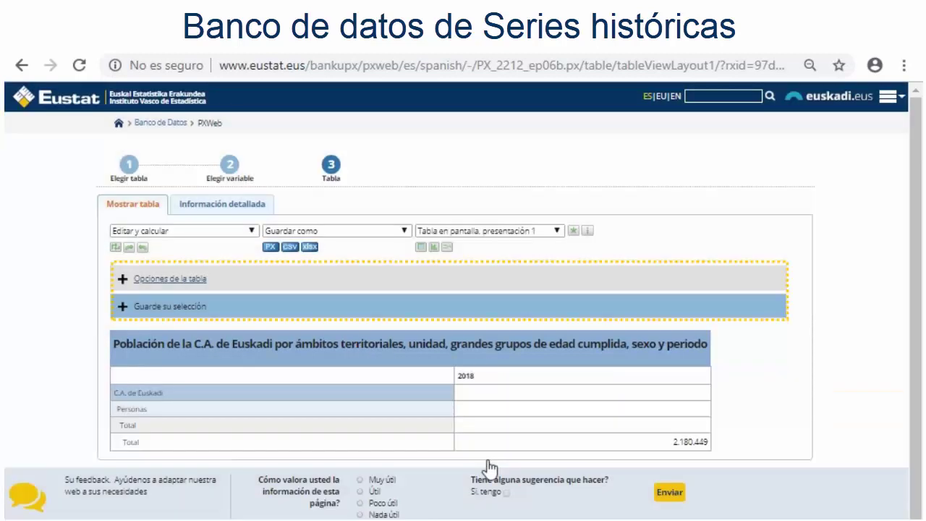
Examine the table options for hiding rows with zeros or without values.
left_click(188, 279)
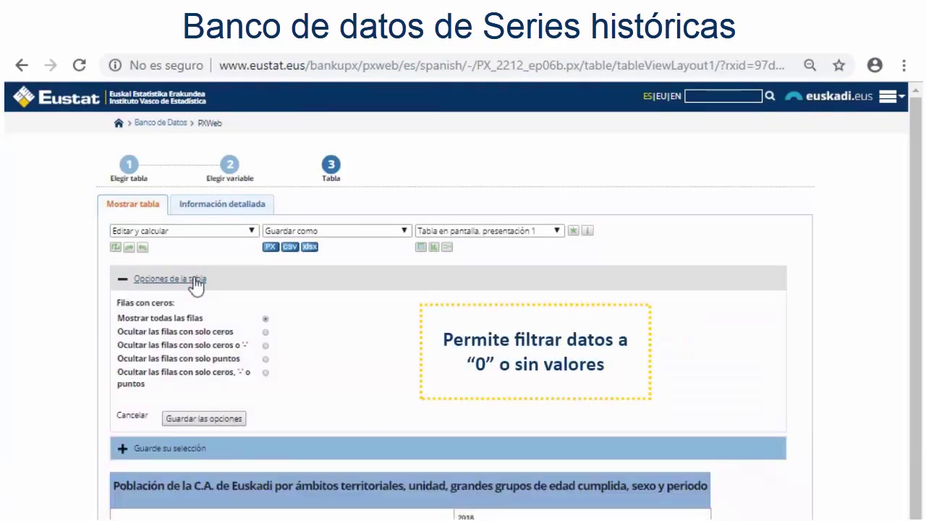
left_click(189, 281)
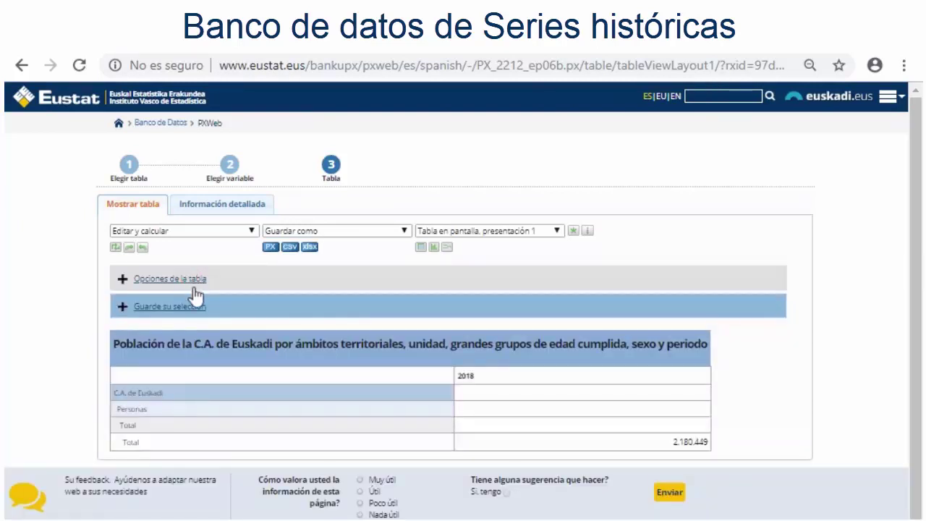
Save the current selection as a reusable query with the result format Tal y como se ve en pantalla.
left_click(187, 310)
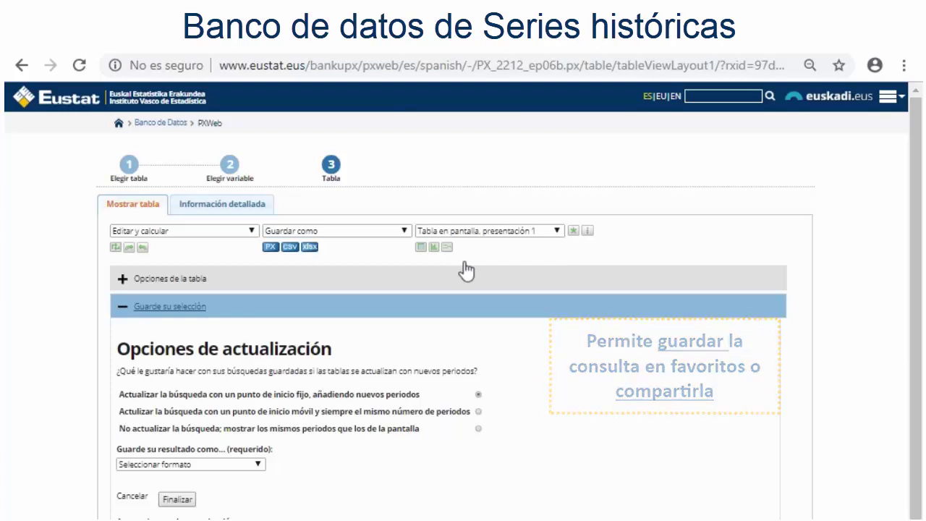
scroll(467, 271, "down", 2)
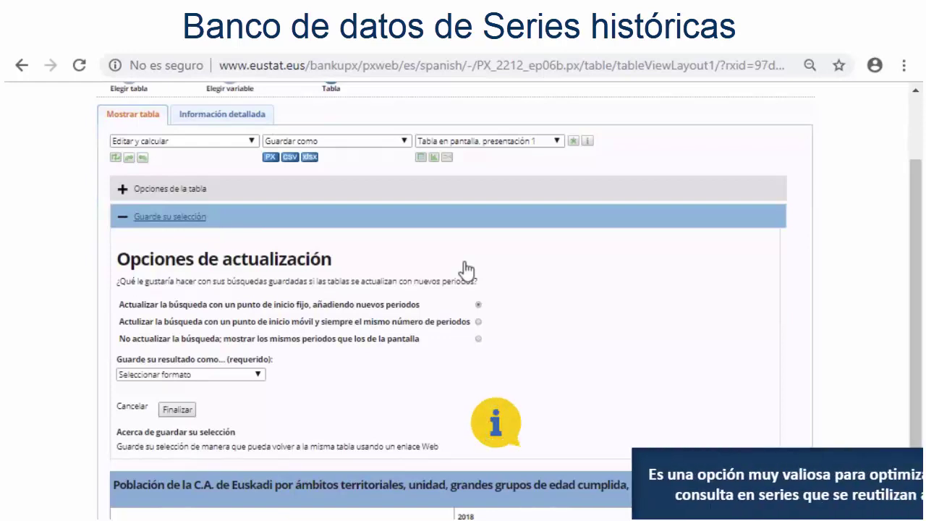
scroll(467, 270, "down", 2)
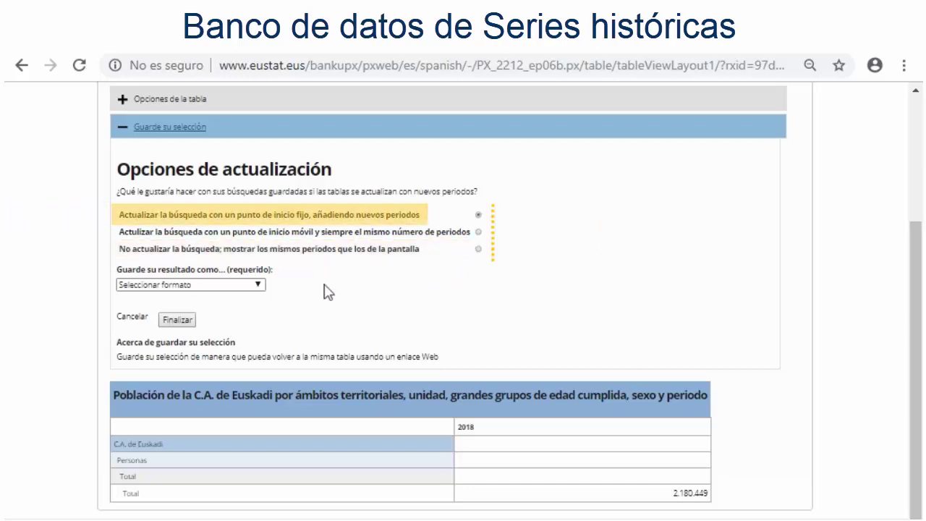
left_click(259, 286)
key("Down")
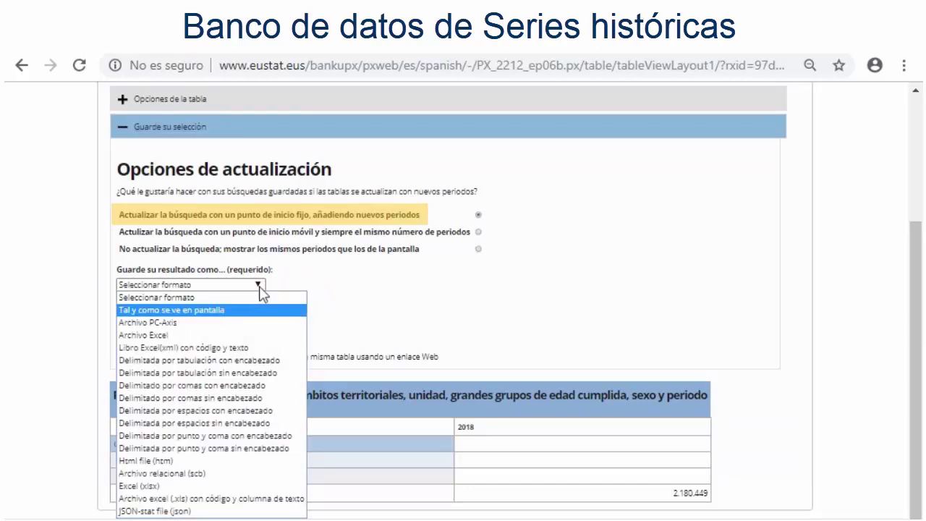
left_click(258, 311)
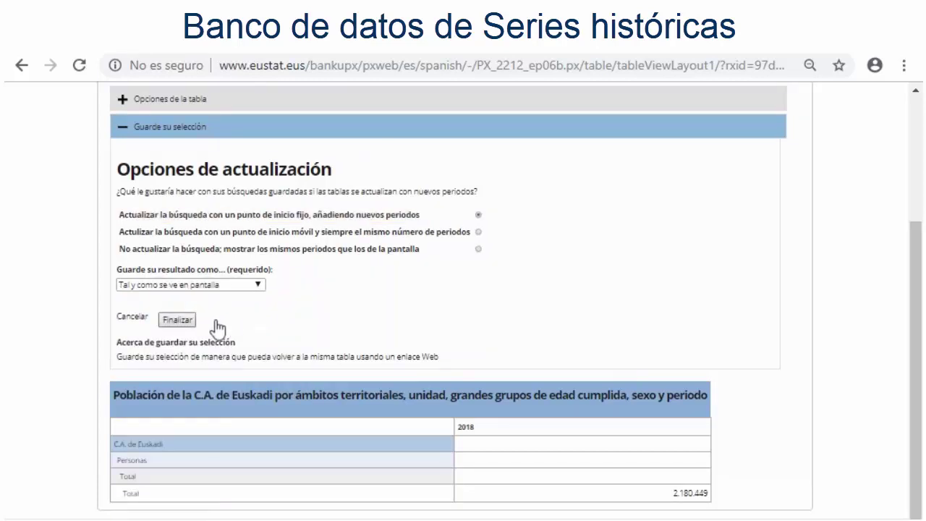
left_click(188, 321)
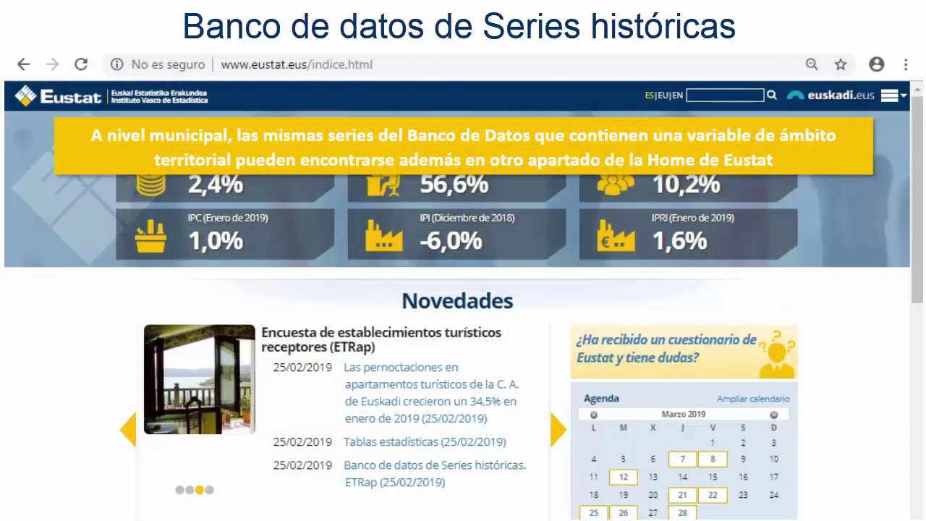
Open the Banco de Datos Municipal from the home page's Información municipal resource and expand its whole topic tree.
scroll(463, 303, "down", 8)
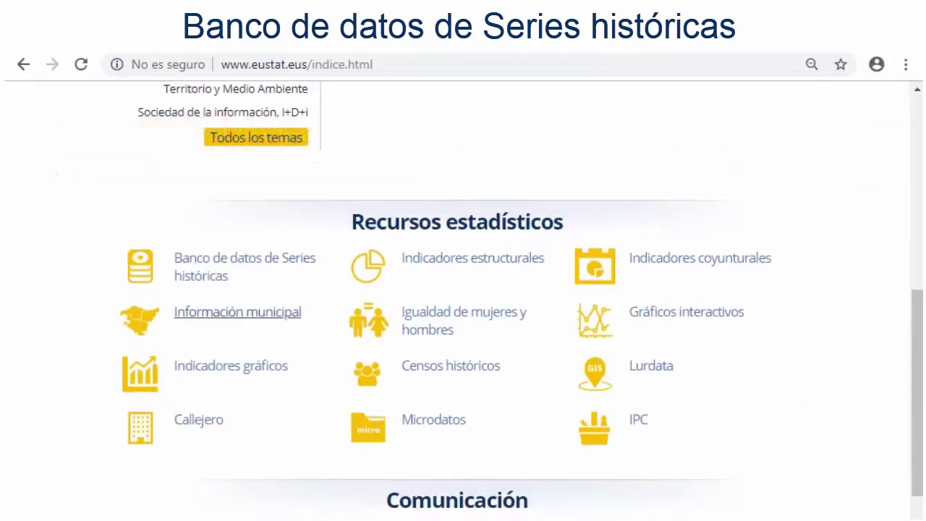
left_click(203, 322)
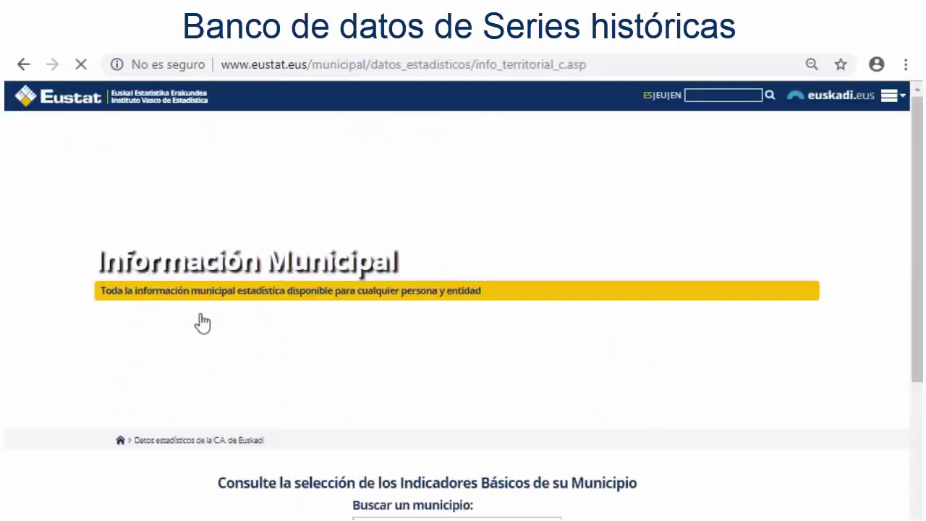
scroll(203, 322, "down", 5)
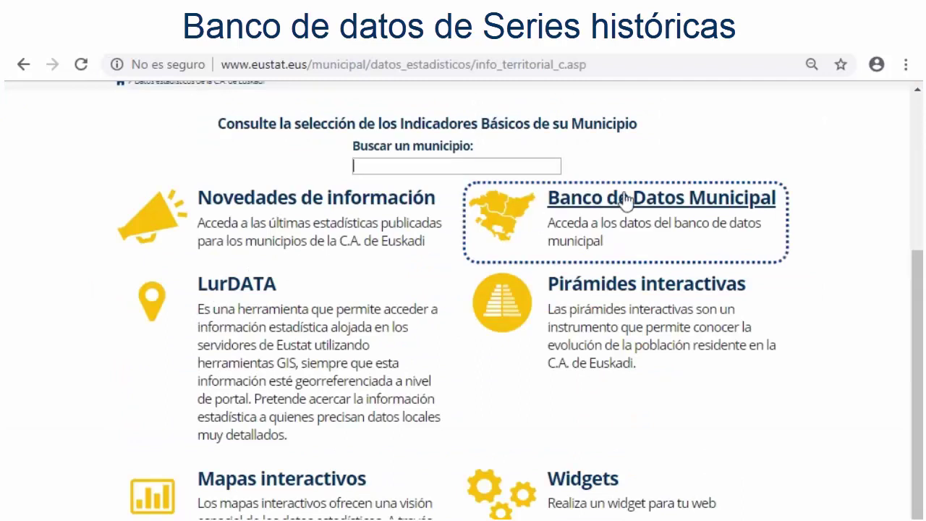
left_click(673, 194)
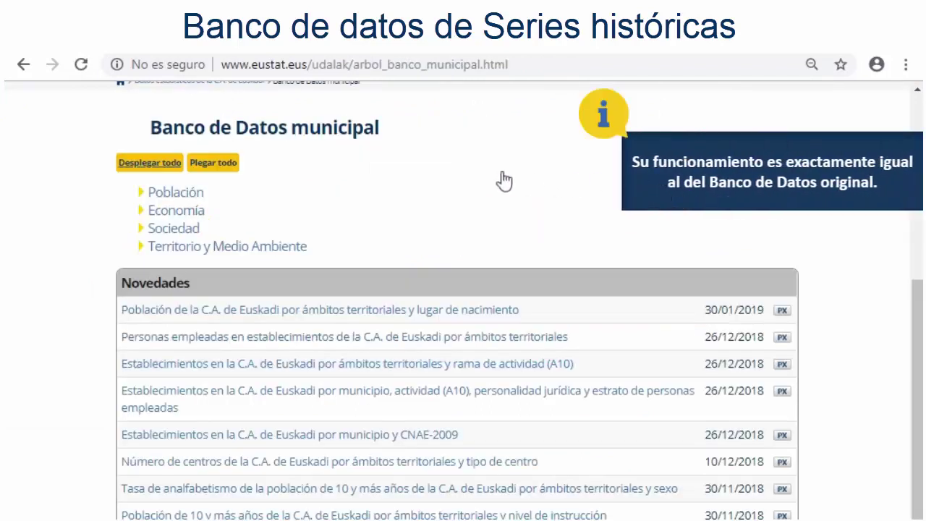
left_click(129, 165)
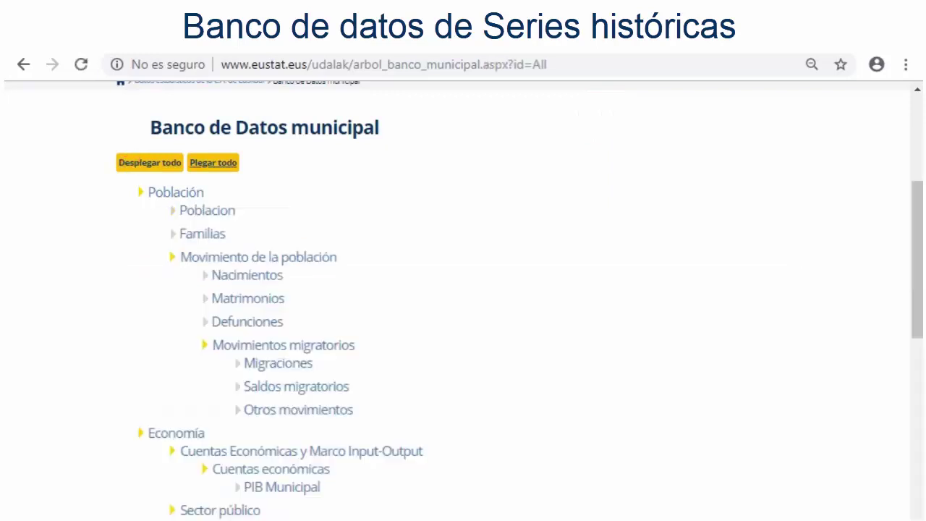